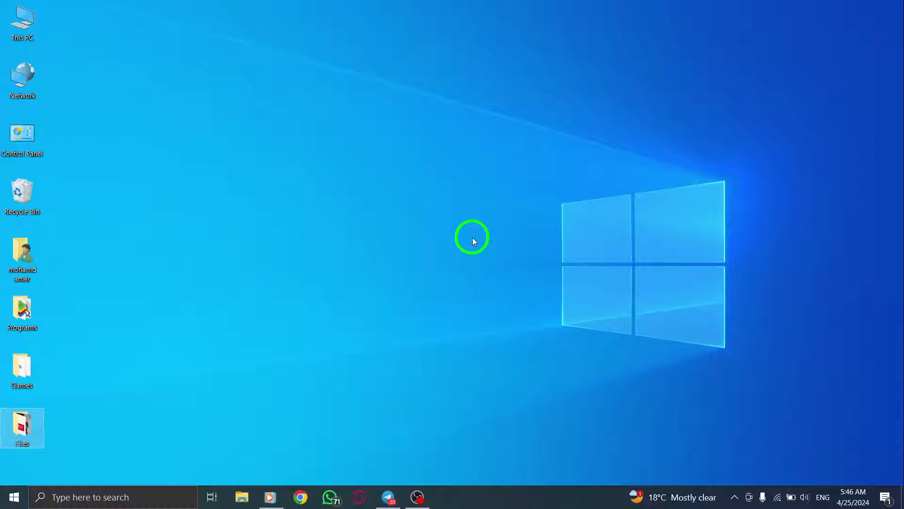
- Launch Telegram Desktop and open Settings from the side menu
{"action": "left_click", "coordinate": [390, 497]}
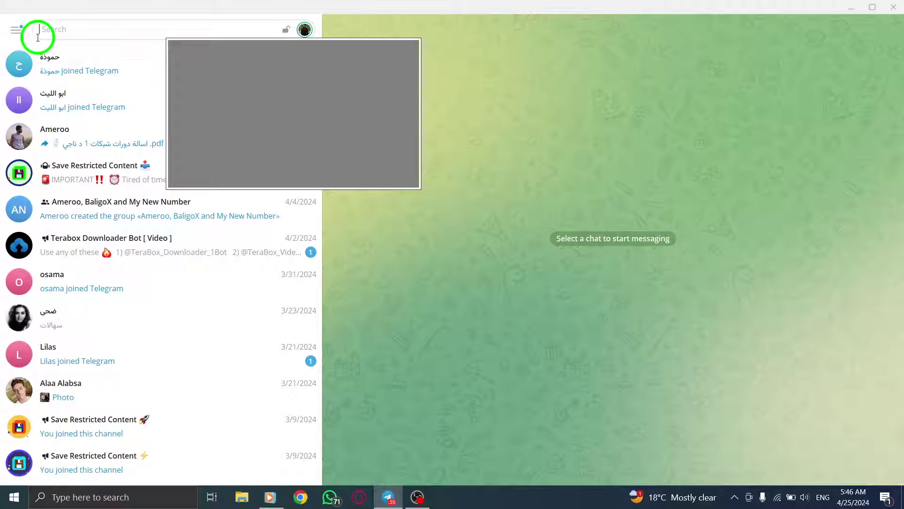
{"action": "left_click", "coordinate": [18, 31]}
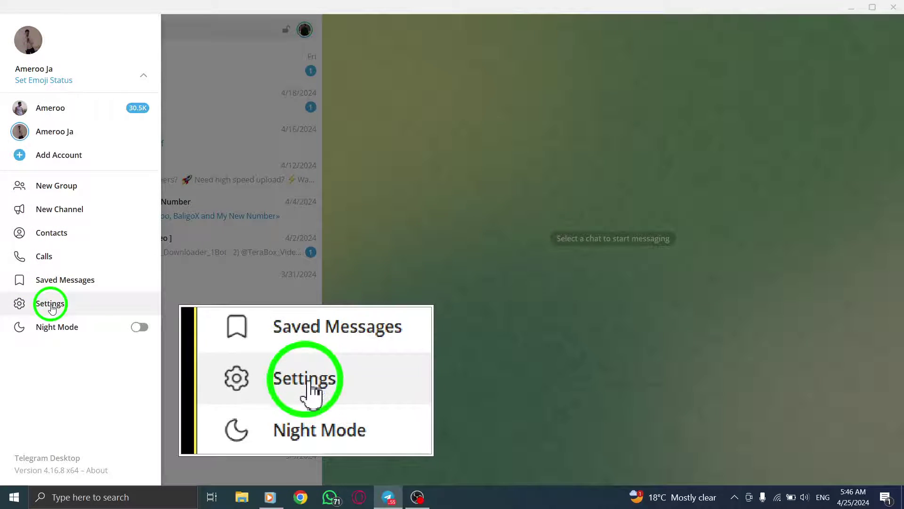
{"action": "left_click", "coordinate": [50, 304]}
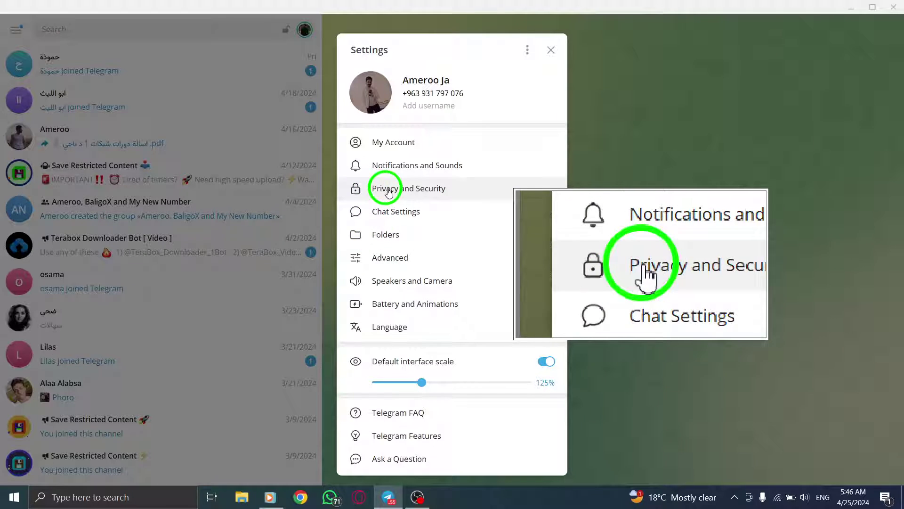
- Go to Privacy and Security, then the Local passcode settings
{"action": "left_click", "coordinate": [443, 188]}
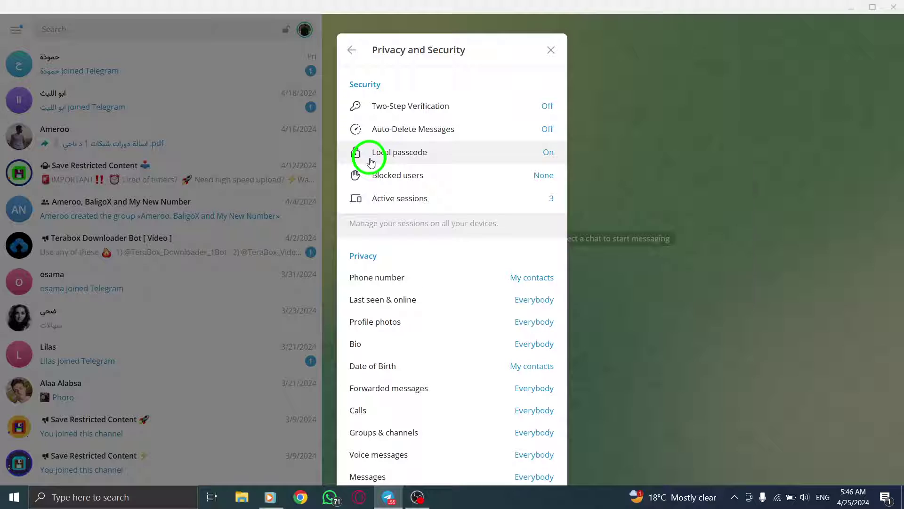
{"action": "left_click", "coordinate": [414, 162]}
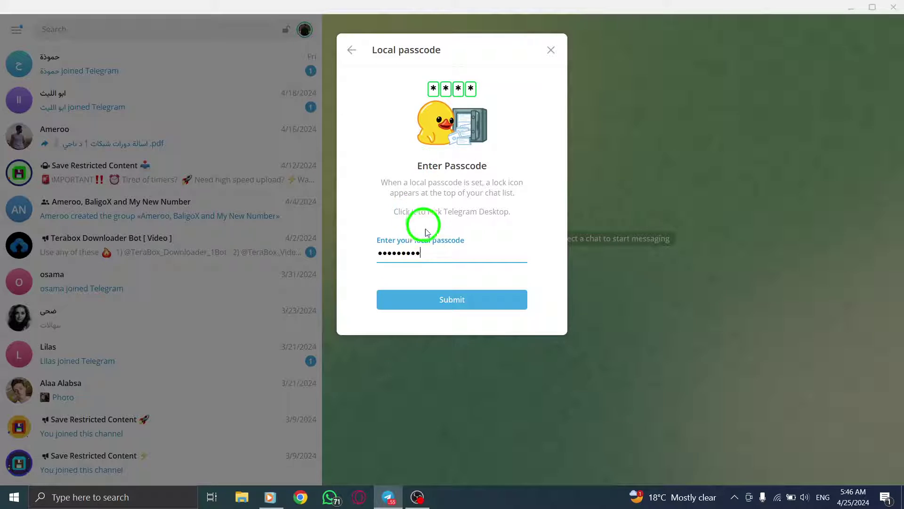
- Submit the current passcode, then choose Disable passcode and answer its confirmation dialog
{"action": "left_click", "coordinate": [440, 298]}
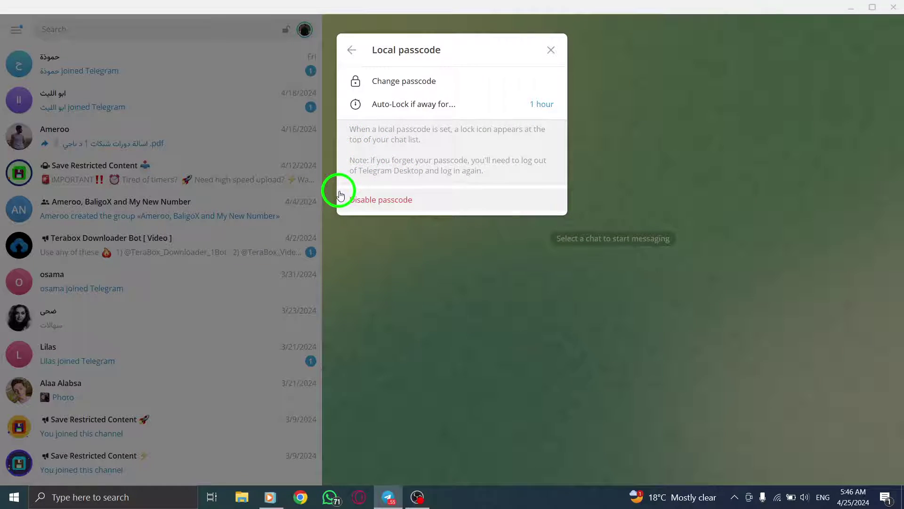
{"action": "left_click", "coordinate": [408, 203]}
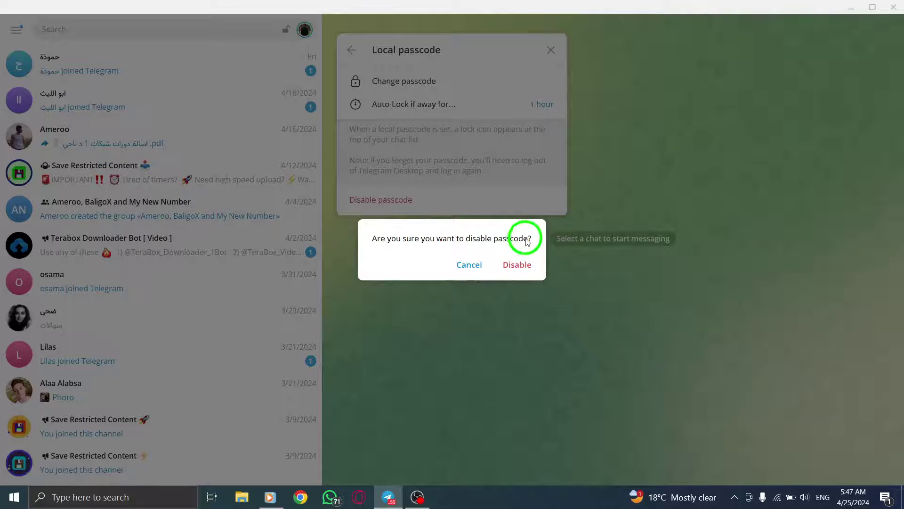
{"action": "left_click", "coordinate": [649, 176]}
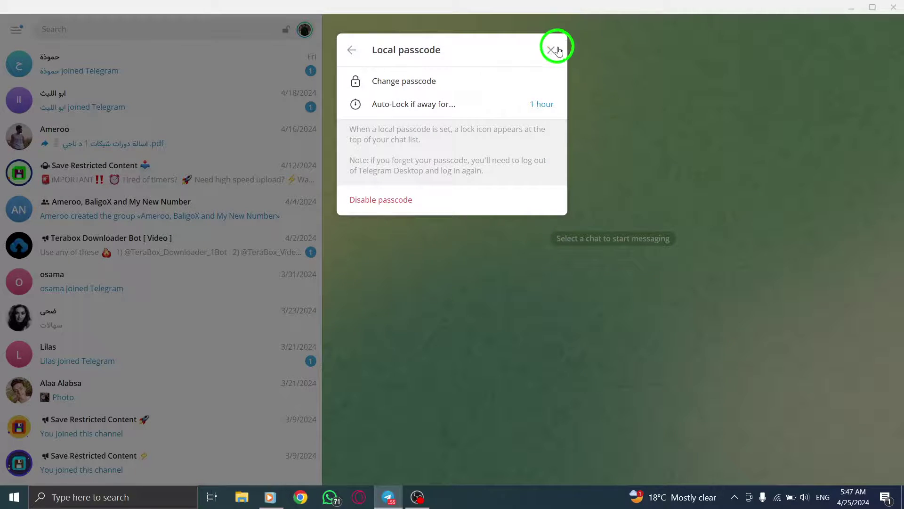
- Close the Local passcode panel and minimise the Telegram window
{"action": "left_click", "coordinate": [551, 50]}
{"action": "left_click", "coordinate": [852, 7]}
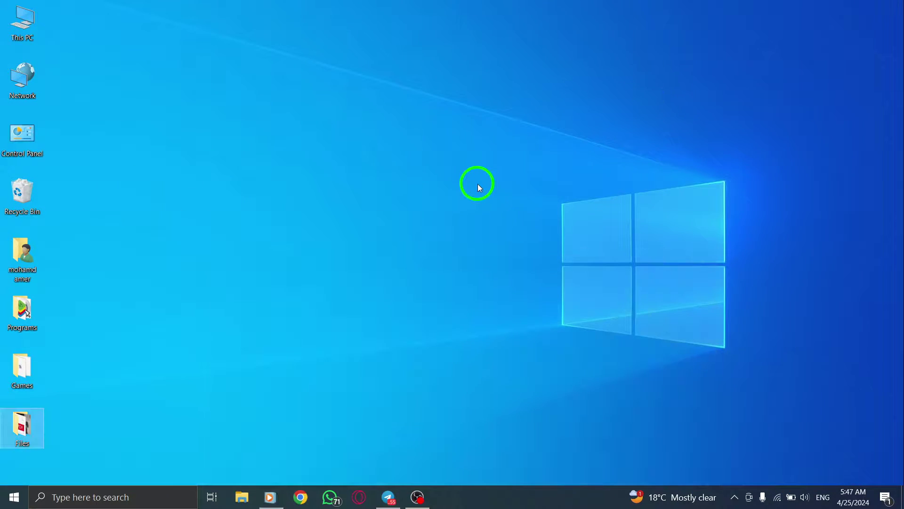